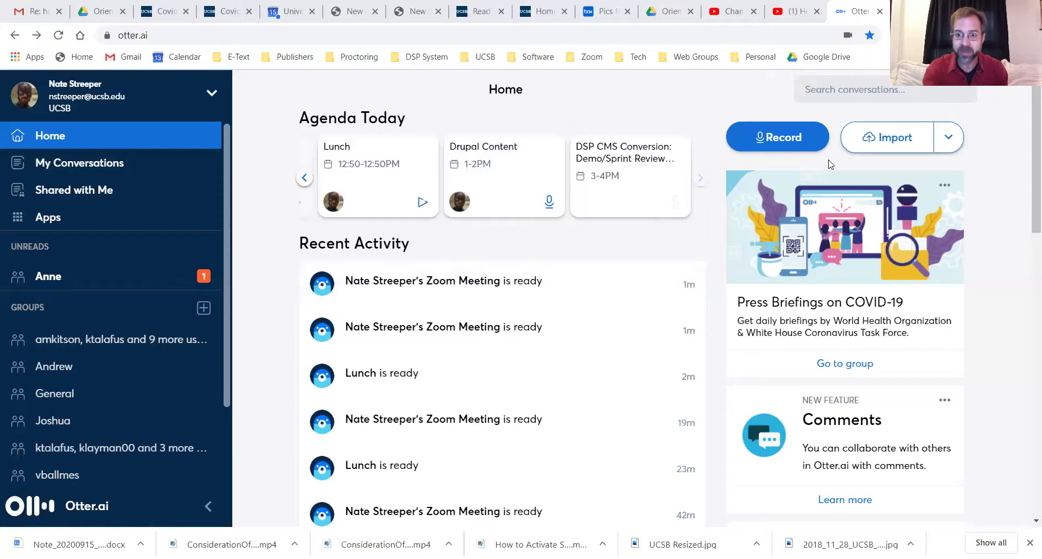
# Start a new live recording titled Lunch and speak the lecture into its transcript
pyautogui.click(780, 136)
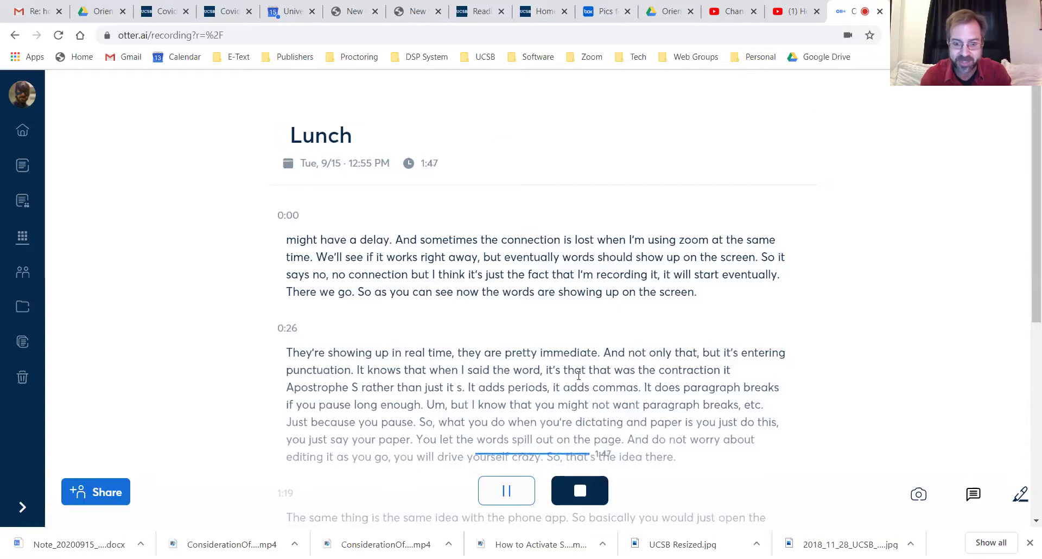
# Stop the Lunch recording and check it is processing at the top of Recent Activity
pyautogui.click(581, 489)
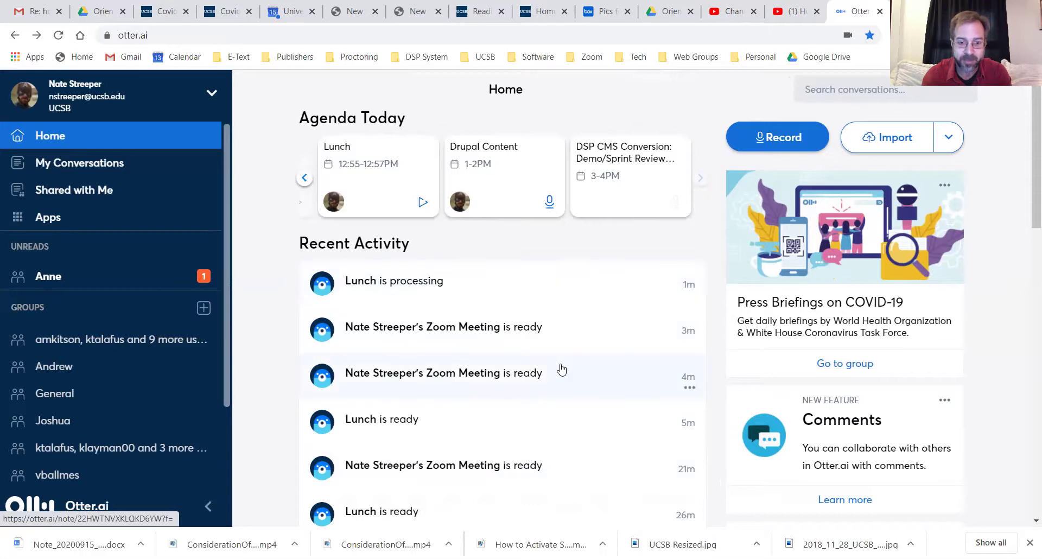
pyautogui.scroll(-3, 560, 369)
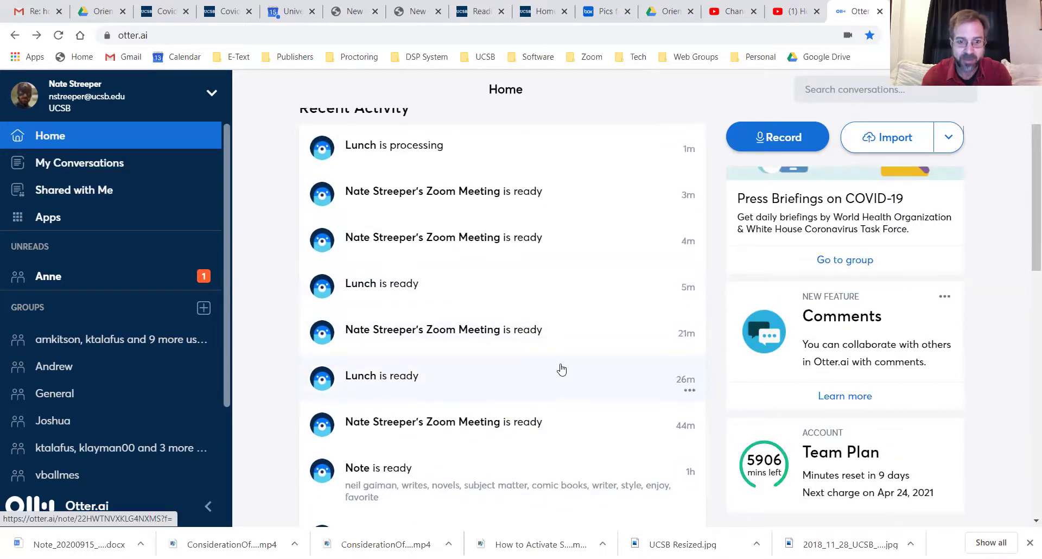
pyautogui.scroll(3, 562, 369)
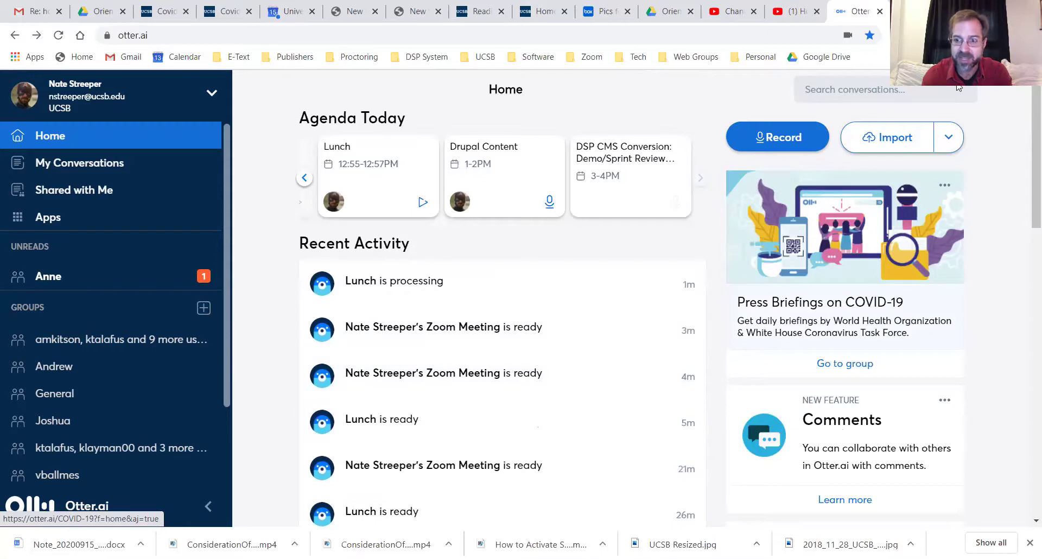
# Open the latest Zoom Meeting conversation and preview its Export Text formats without exporting
pyautogui.click(559, 345)
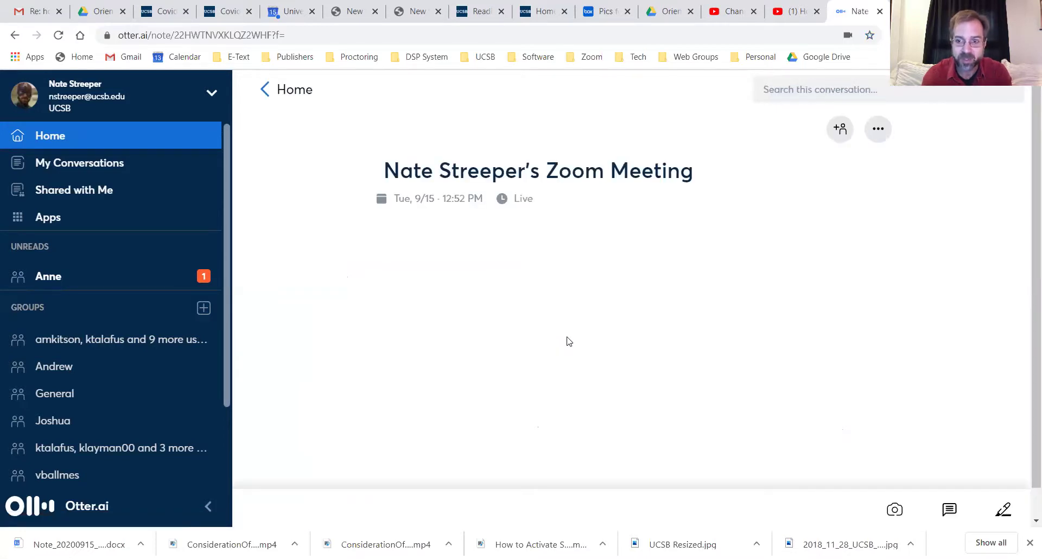
pyautogui.click(878, 129)
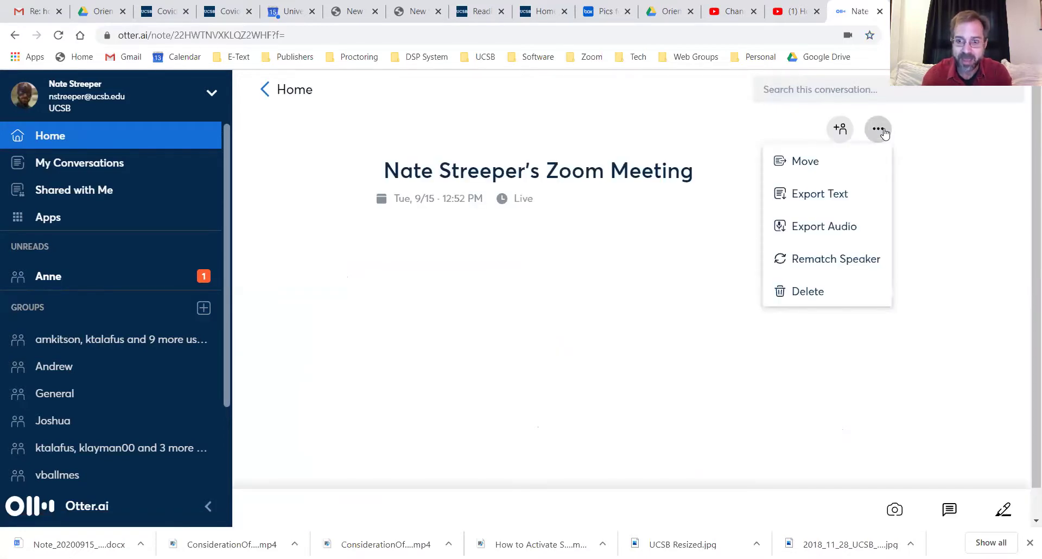
pyautogui.click(831, 196)
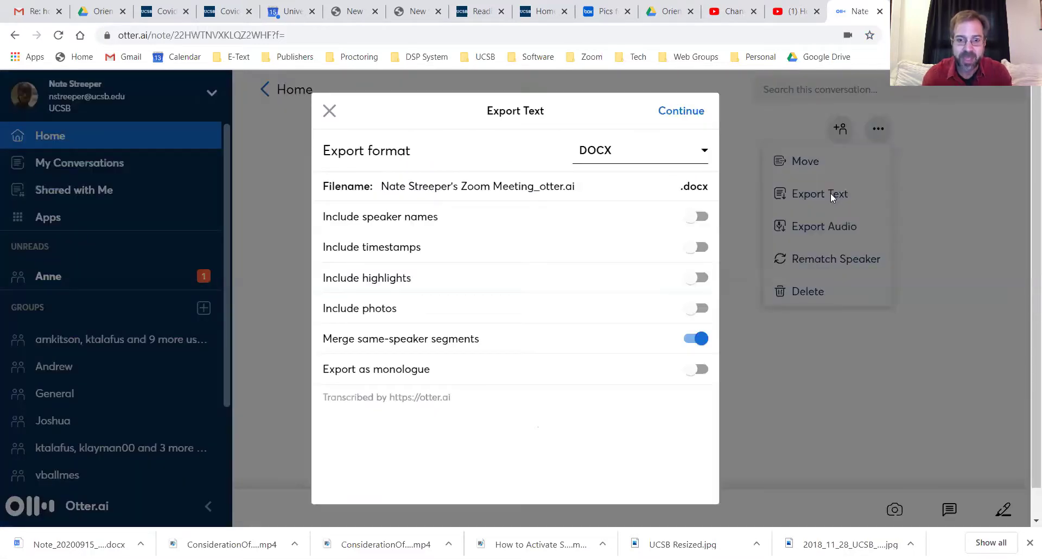
pyautogui.click(704, 153)
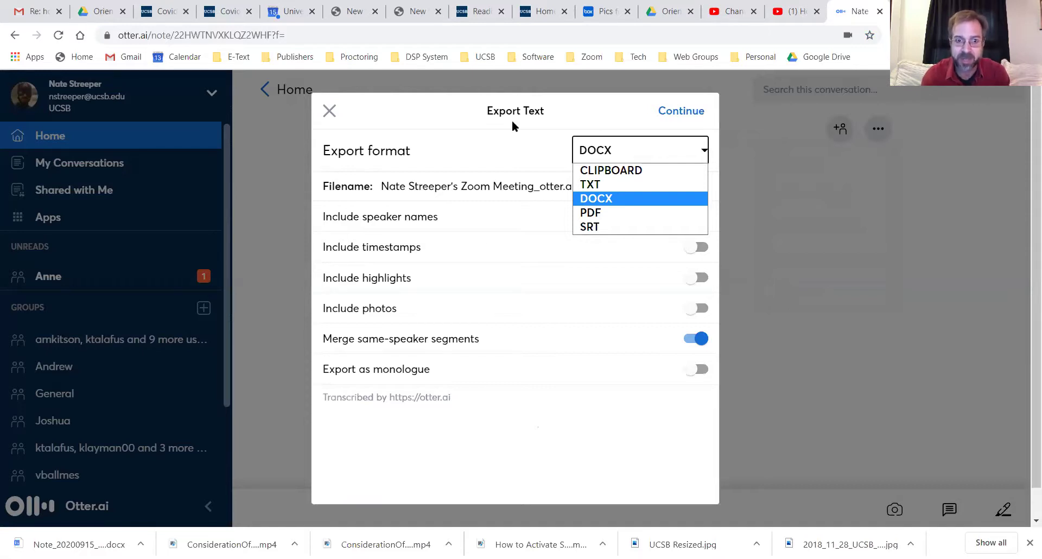
pyautogui.click(330, 111)
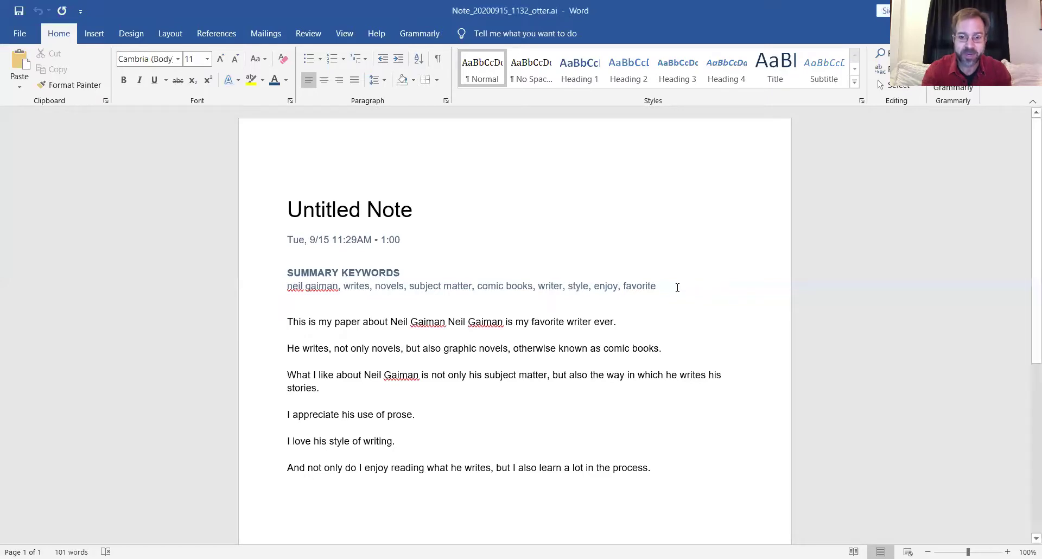
# Delete the note's title, date and SUMMARY KEYWORDS lines in Word
pyautogui.moveTo(661, 288)
pyautogui.mouseDown()
pyautogui.moveTo(409, 251)
pyautogui.moveTo(280, 219)
pyautogui.mouseUp()
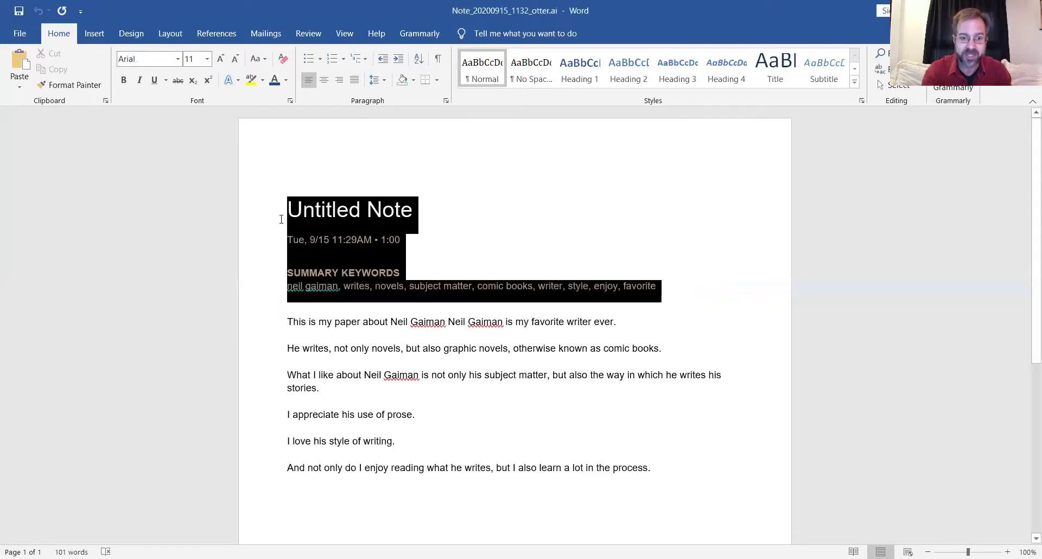
pyautogui.press('Delete')
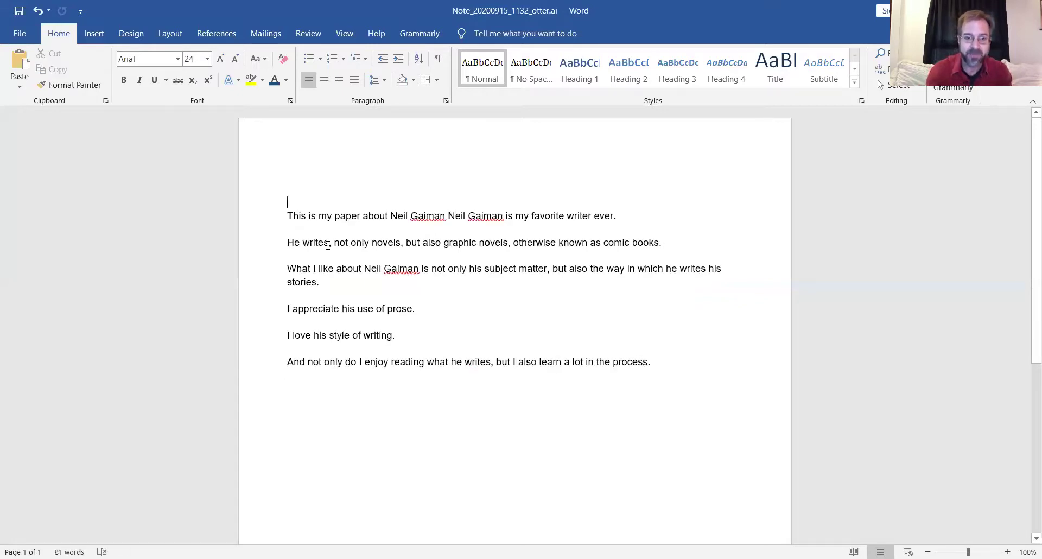
# Merge the 'He writes' sentence into the first paragraph and indent that paragraph's first line
pyautogui.click(288, 242)
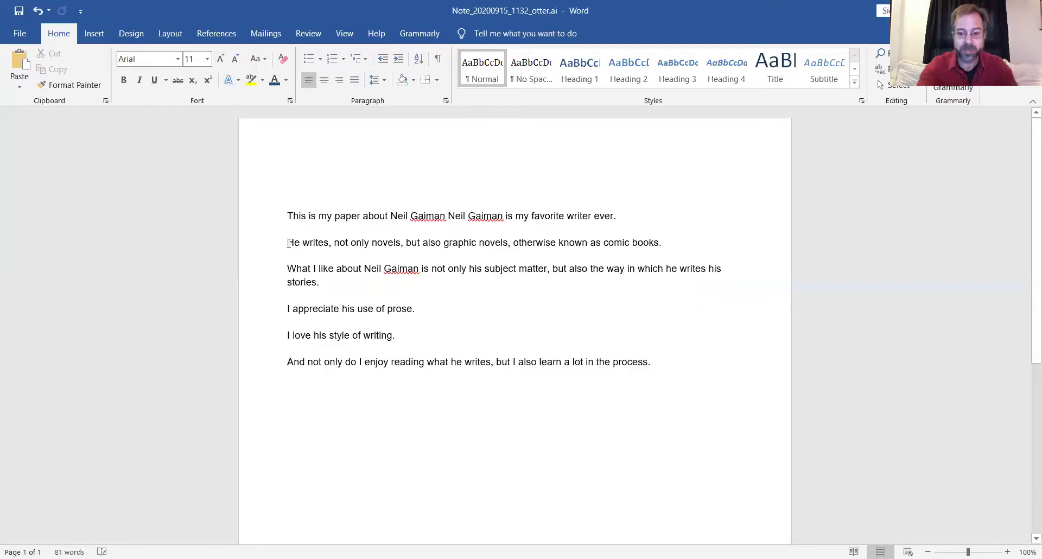
pyautogui.press('BackSpace')
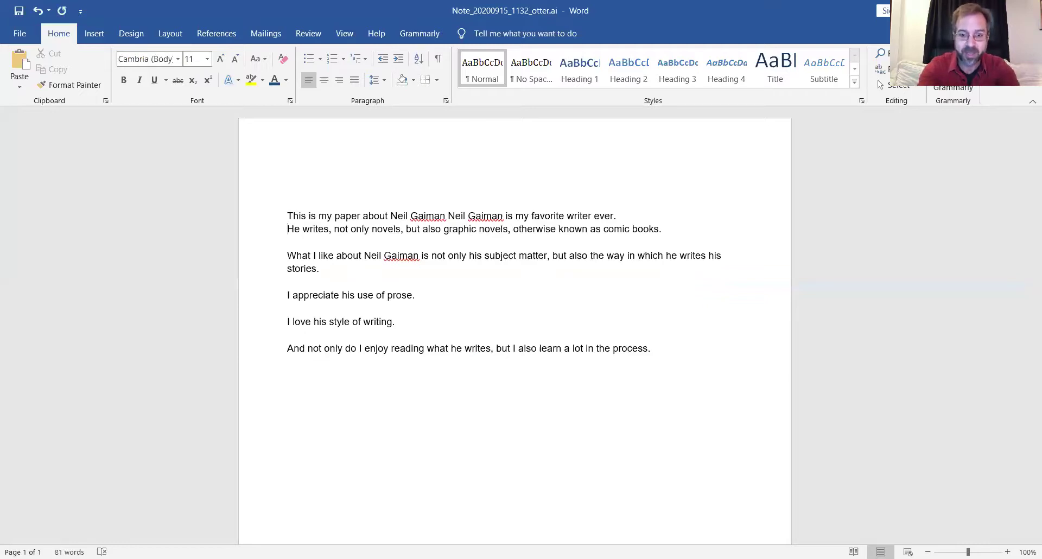
pyautogui.press('BackSpace')
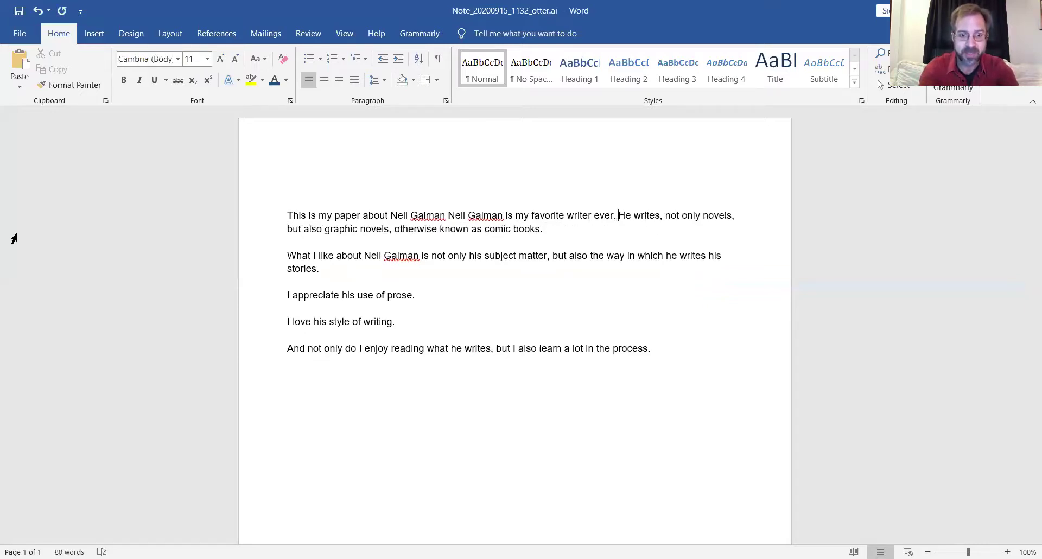
pyautogui.click(289, 215)
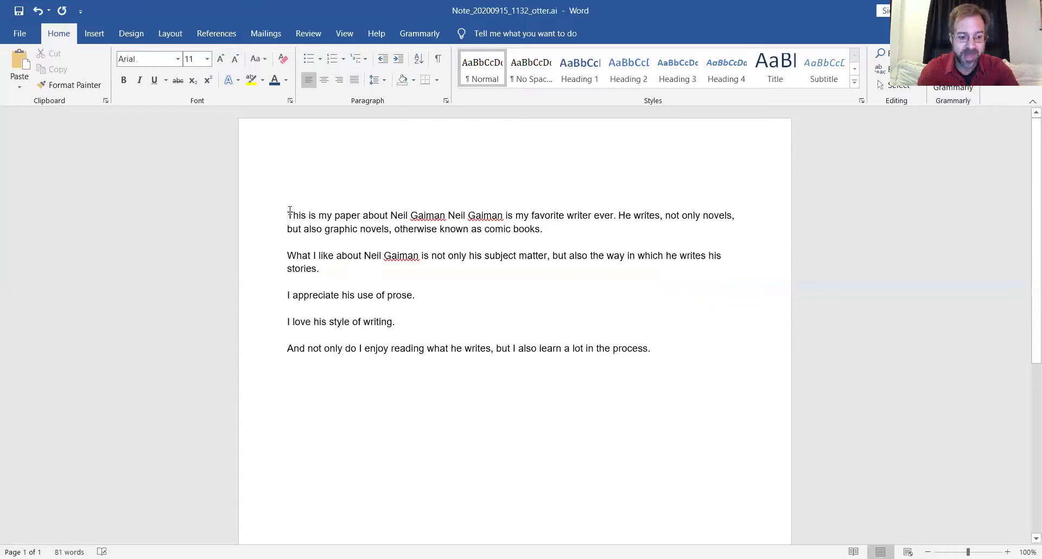
pyautogui.press('Tab')
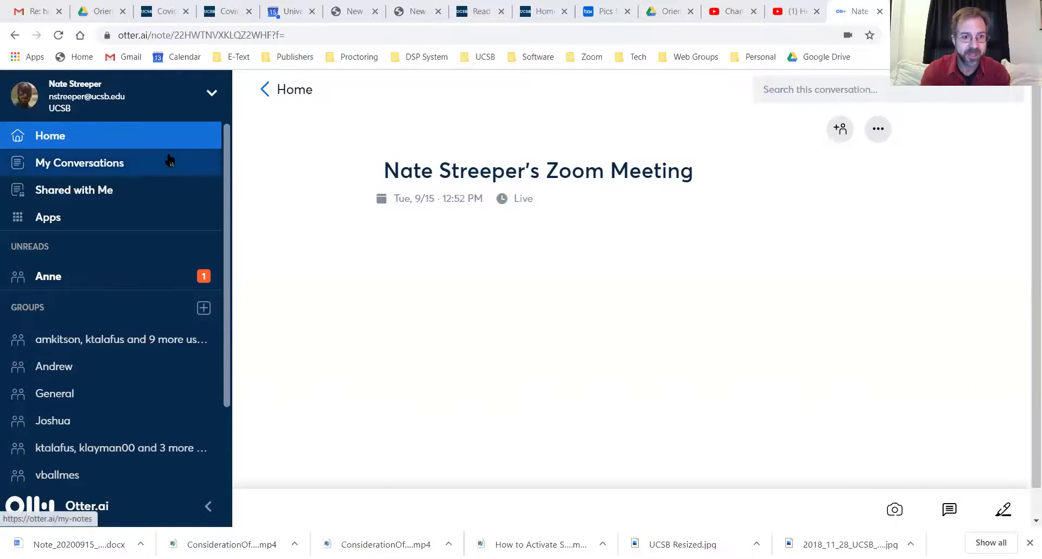
# Go to Account settings > Manage Vocabulary and open the personal Names of people list
pyautogui.click(212, 95)
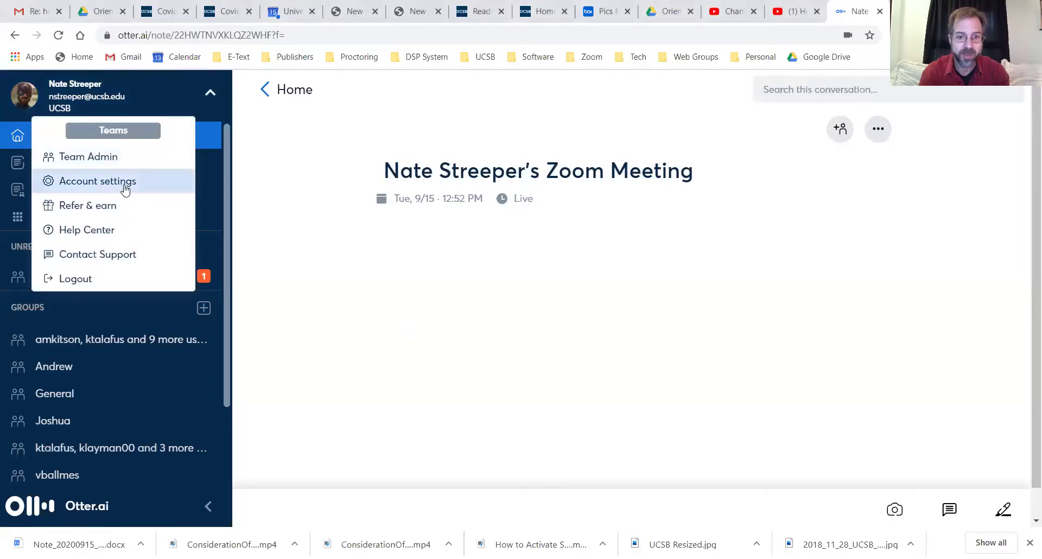
pyautogui.click(125, 184)
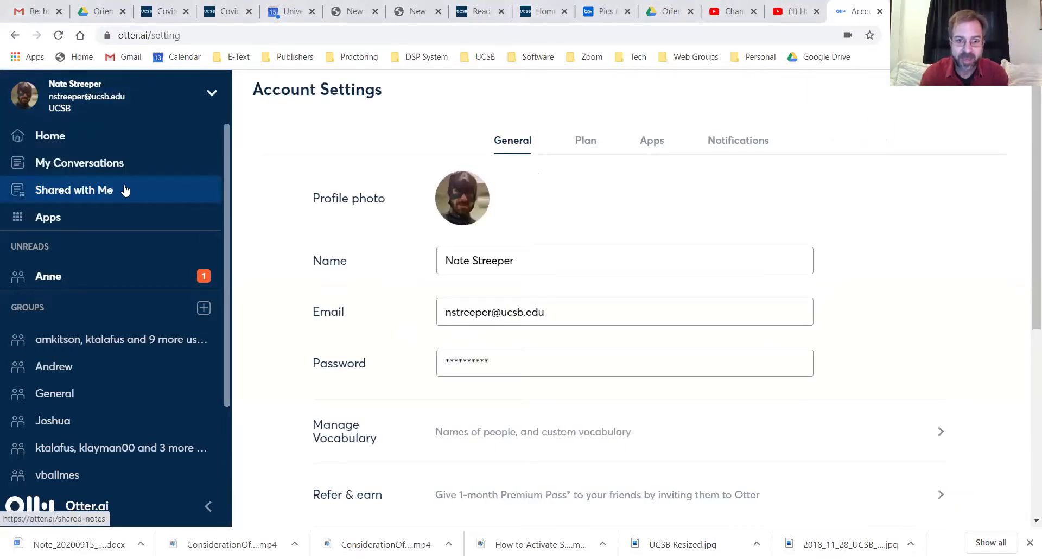
pyautogui.scroll(-1, 286, 283)
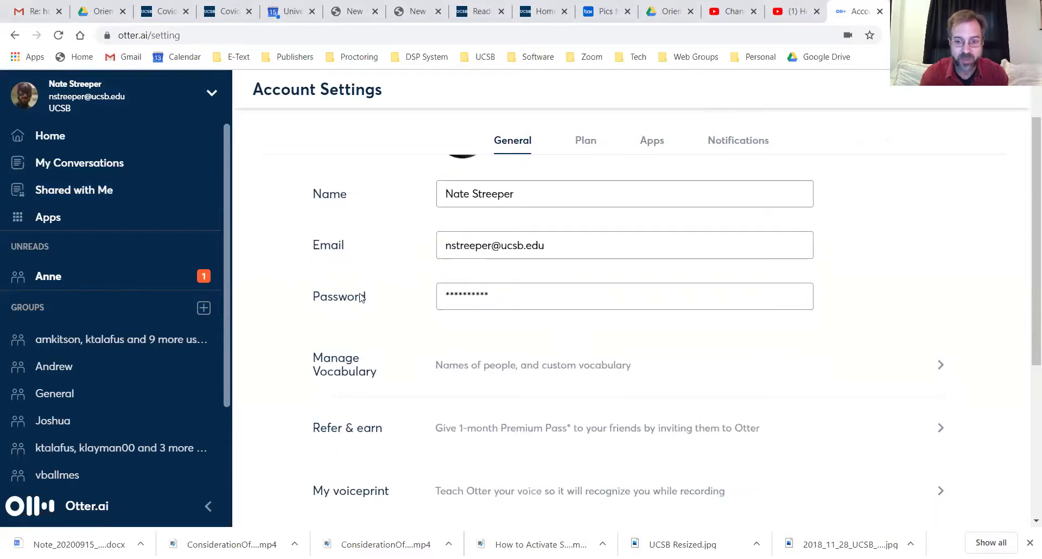
pyautogui.click(936, 369)
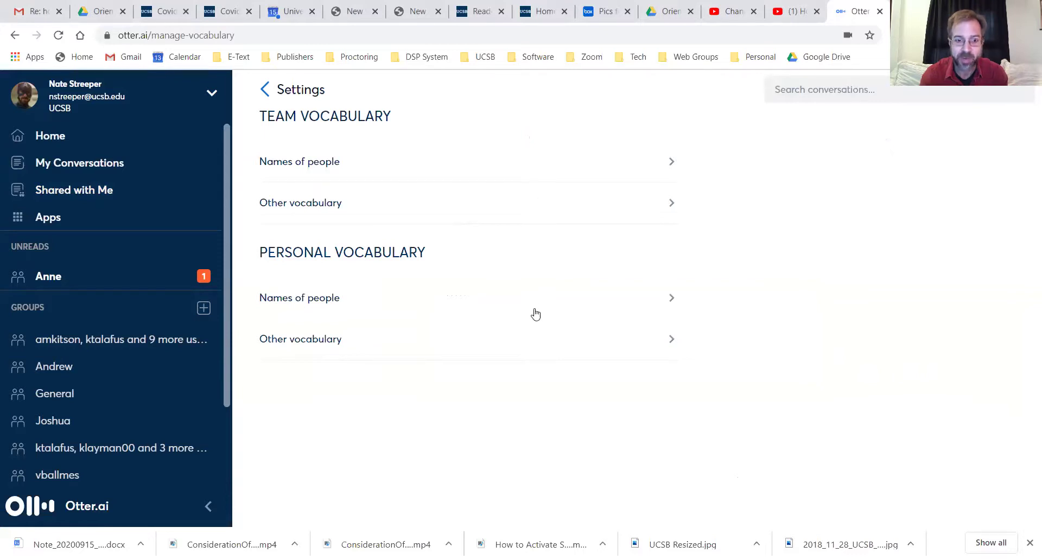
pyautogui.click(621, 298)
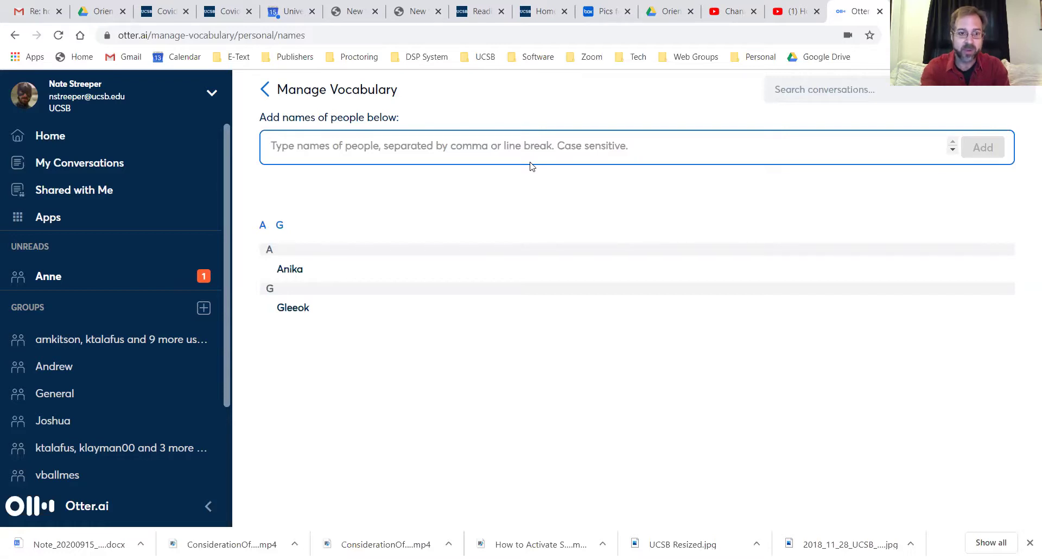
# Return to the Otter Home page and restore Chrome to a smaller window
pyautogui.click(54, 136)
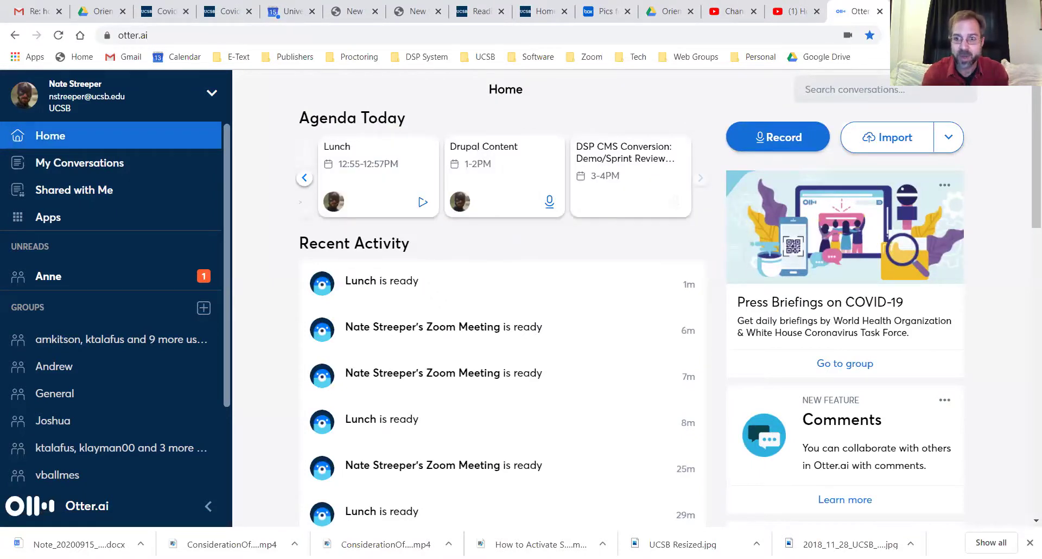
pyautogui.press('super+Down')
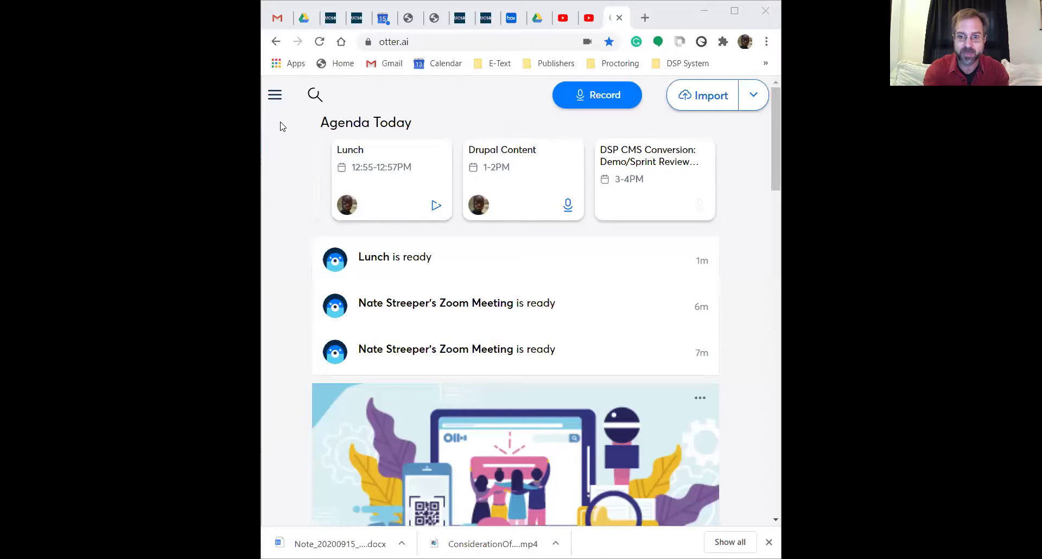
# Record a 31-second Drupal Content live transcription, dismissing the live sharing prompt
pyautogui.click(604, 97)
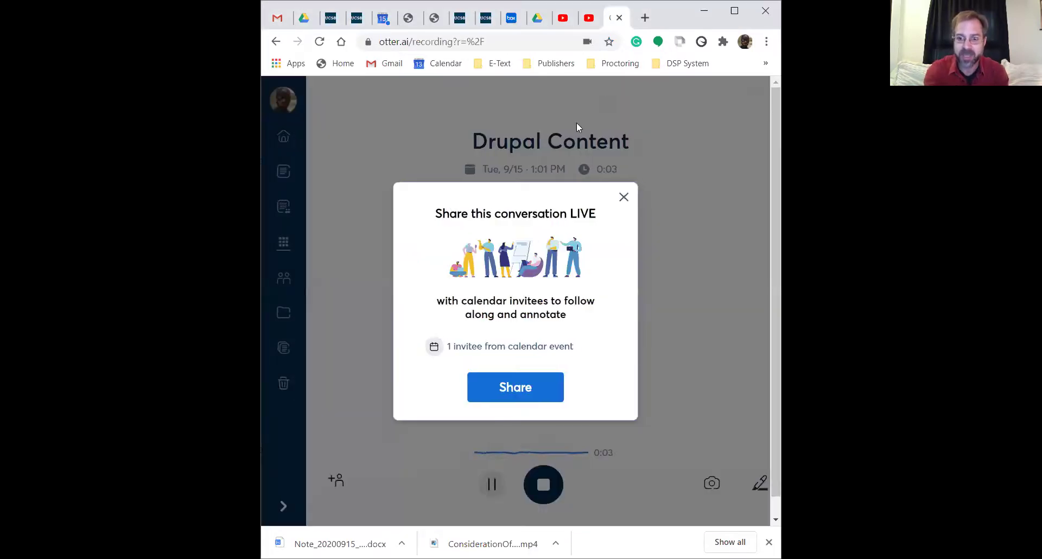
pyautogui.click(623, 197)
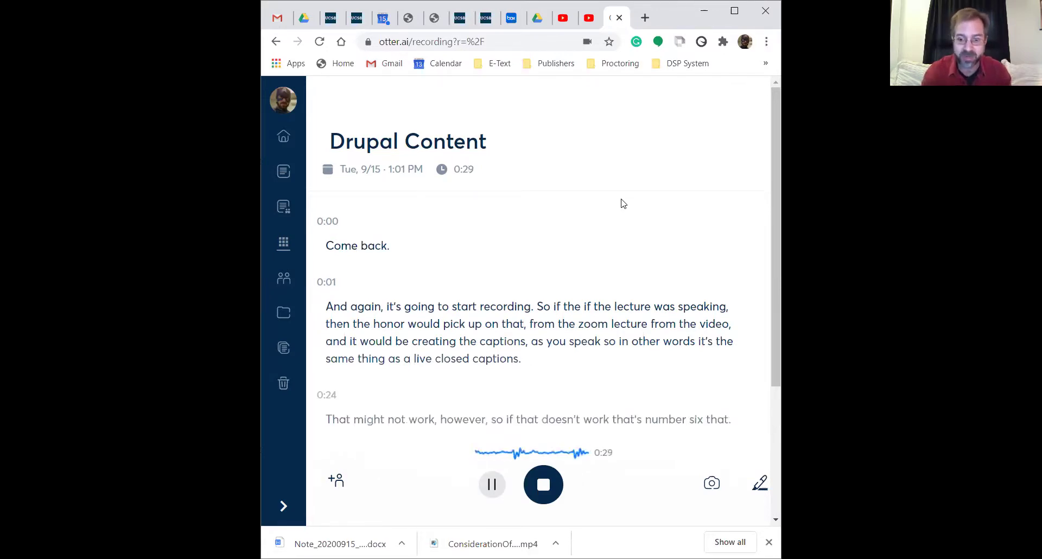
pyautogui.click(543, 486)
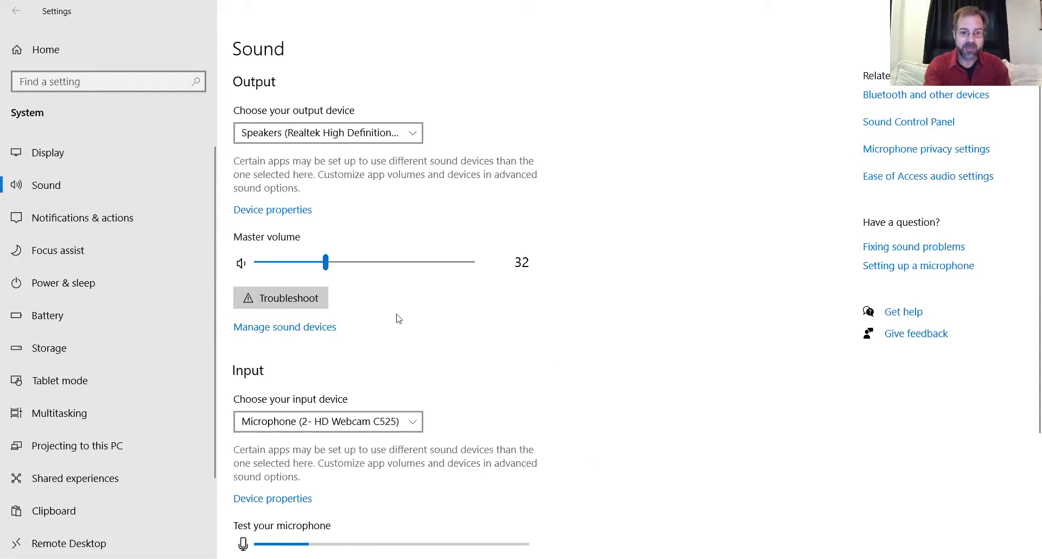
# Show the three available input devices in Windows Sound settings, with HD Webcam C525 current
pyautogui.click(414, 426)
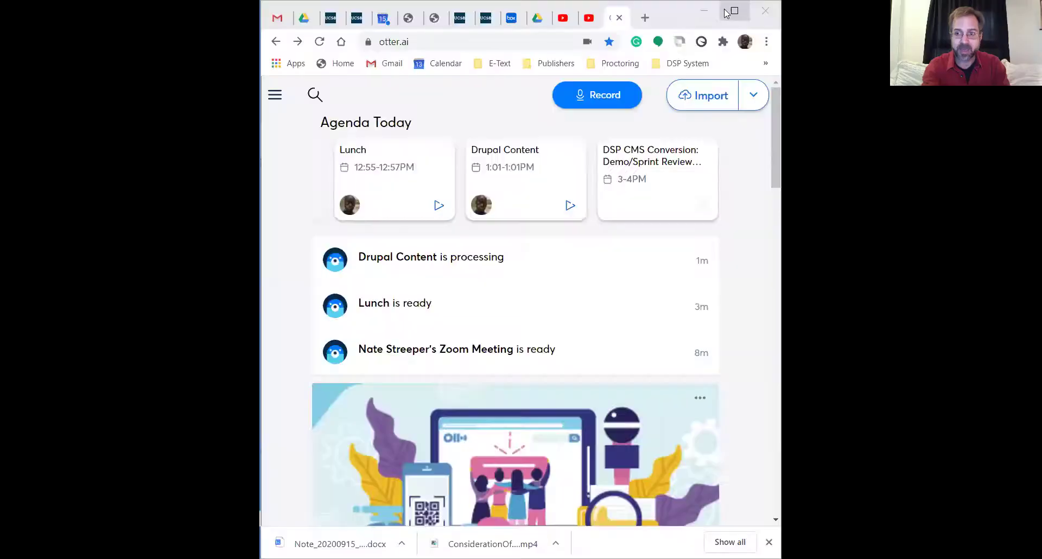
# Maximize Chrome and bring up Otter's Import audio/video dialog
pyautogui.click(734, 11)
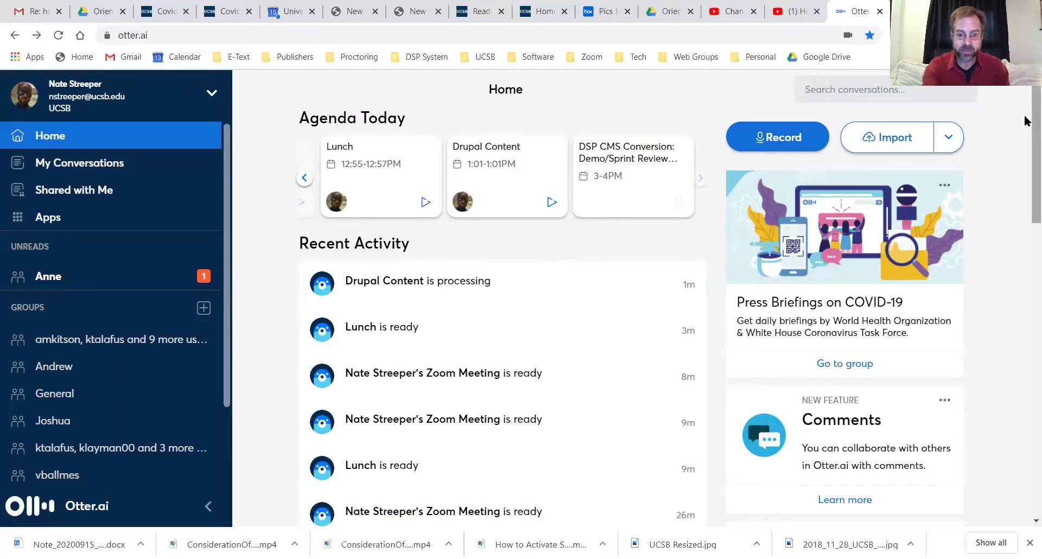
pyautogui.click(890, 135)
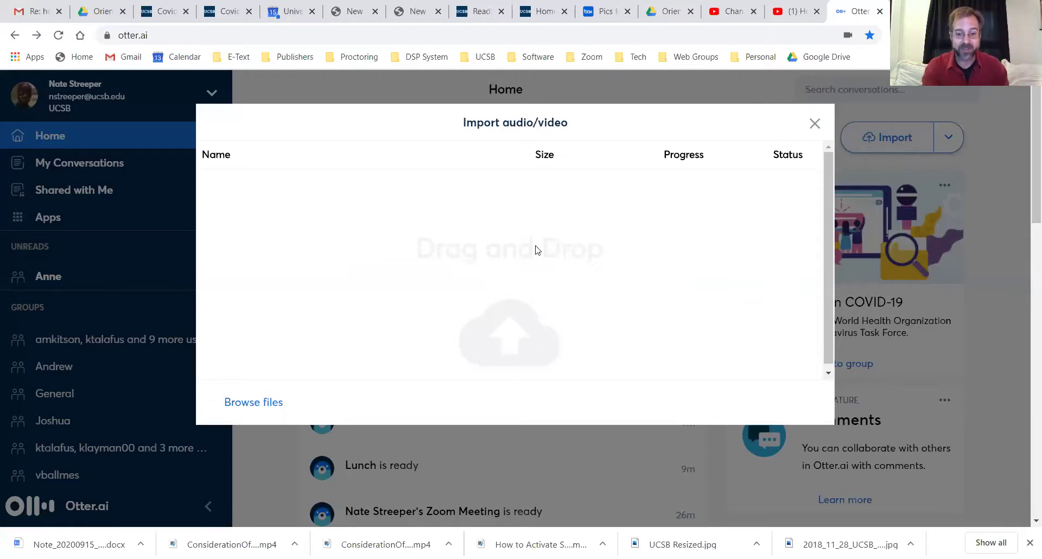
# Dismiss the Import audio/video dialog without adding a file, returning to the Home page
pyautogui.click(814, 123)
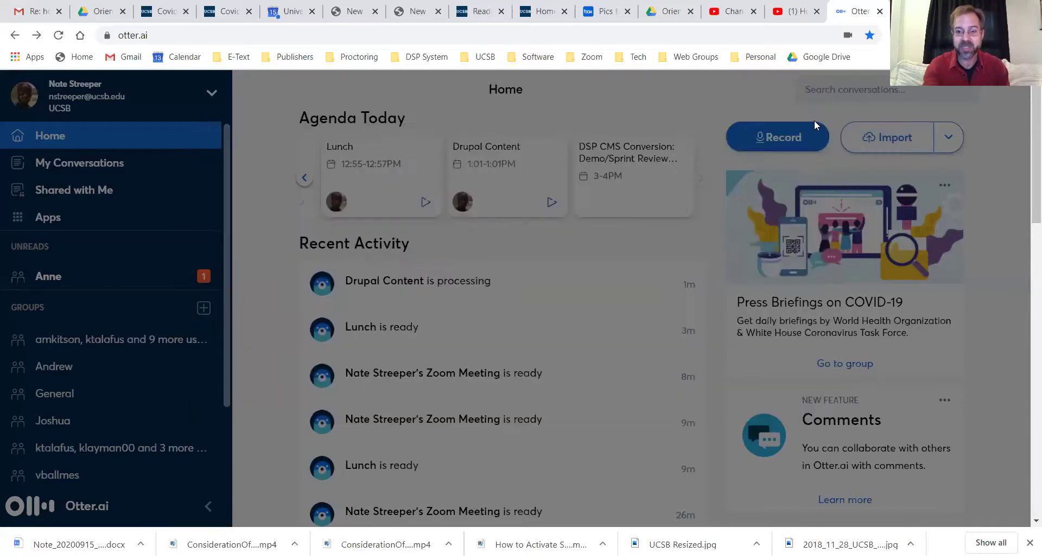